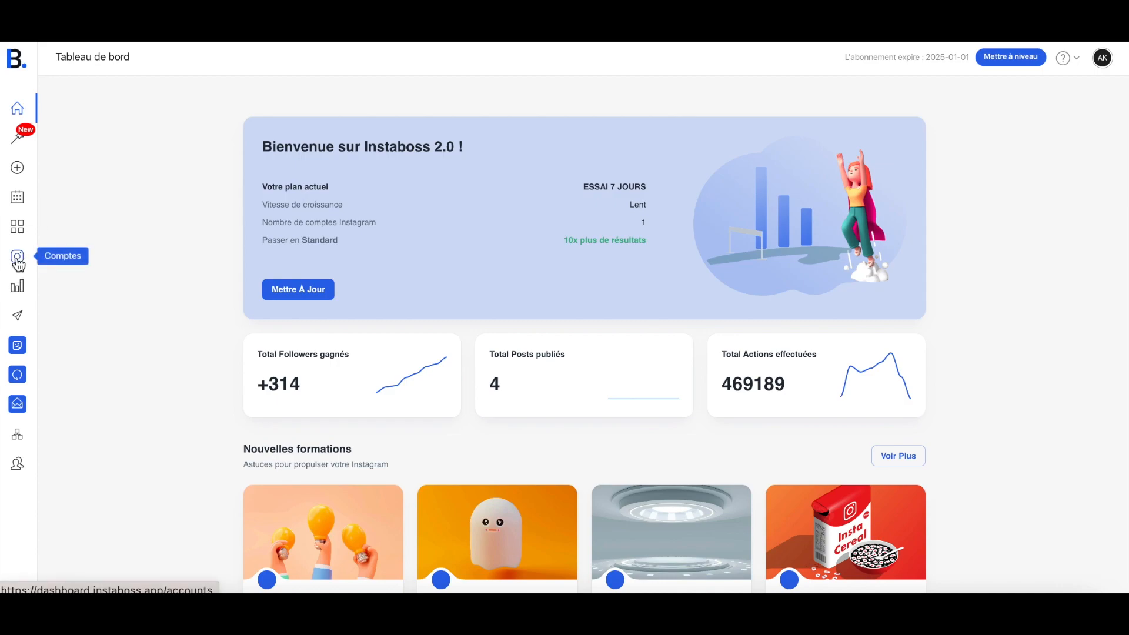
Open the reconnection form of the saved leads_world Instagram account
{"action": "left_click", "coordinate": [18, 262]}
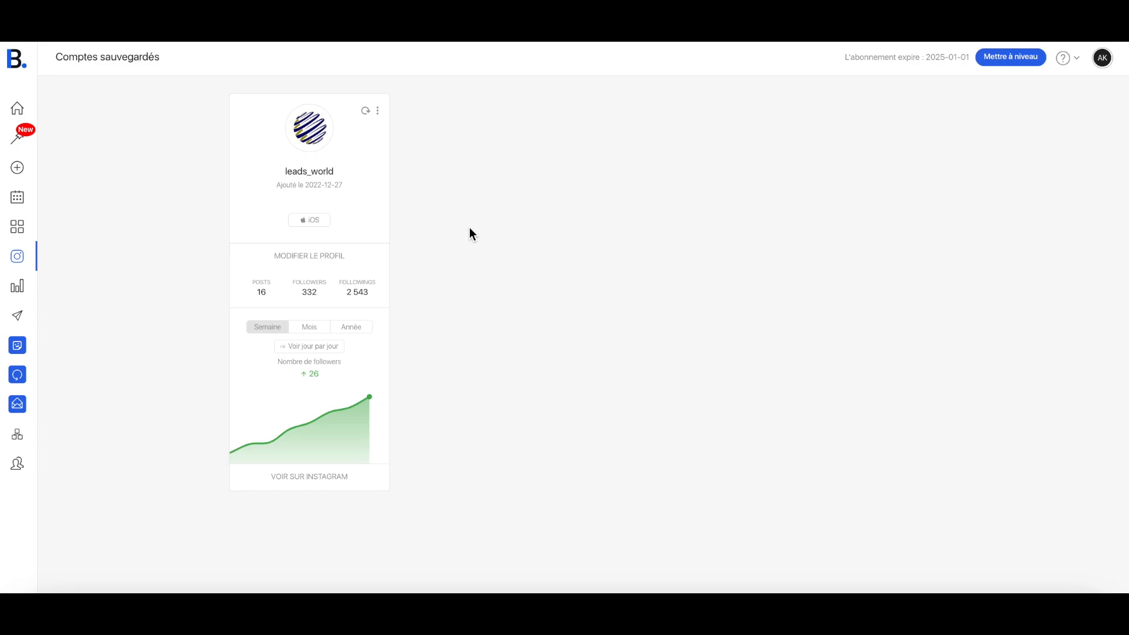
{"action": "left_click", "coordinate": [378, 113]}
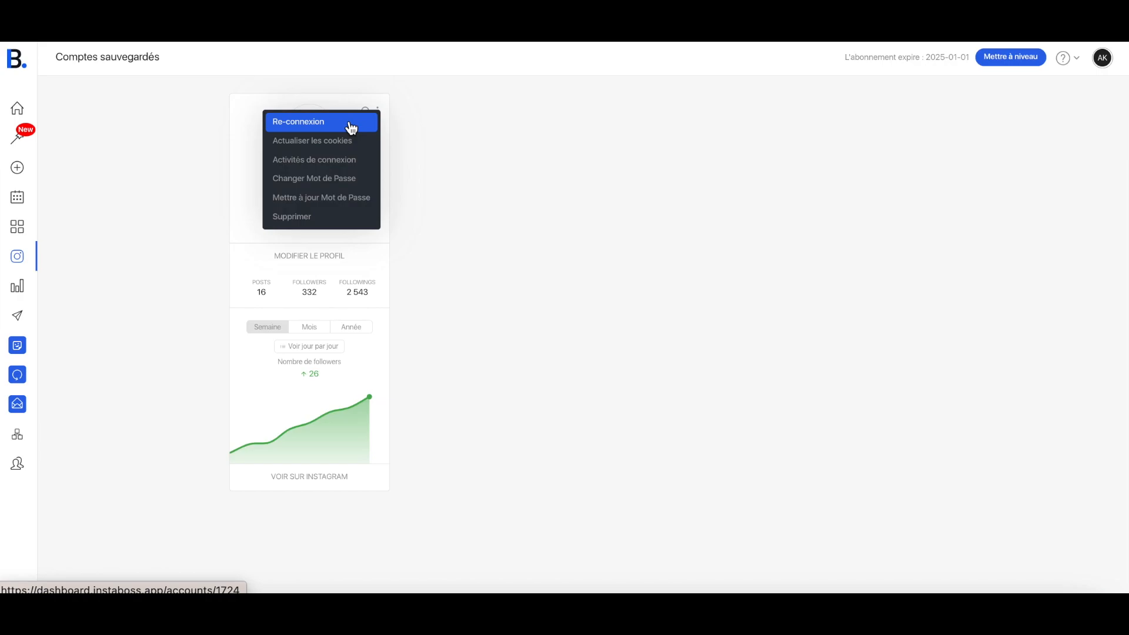
{"action": "left_click", "coordinate": [351, 128]}
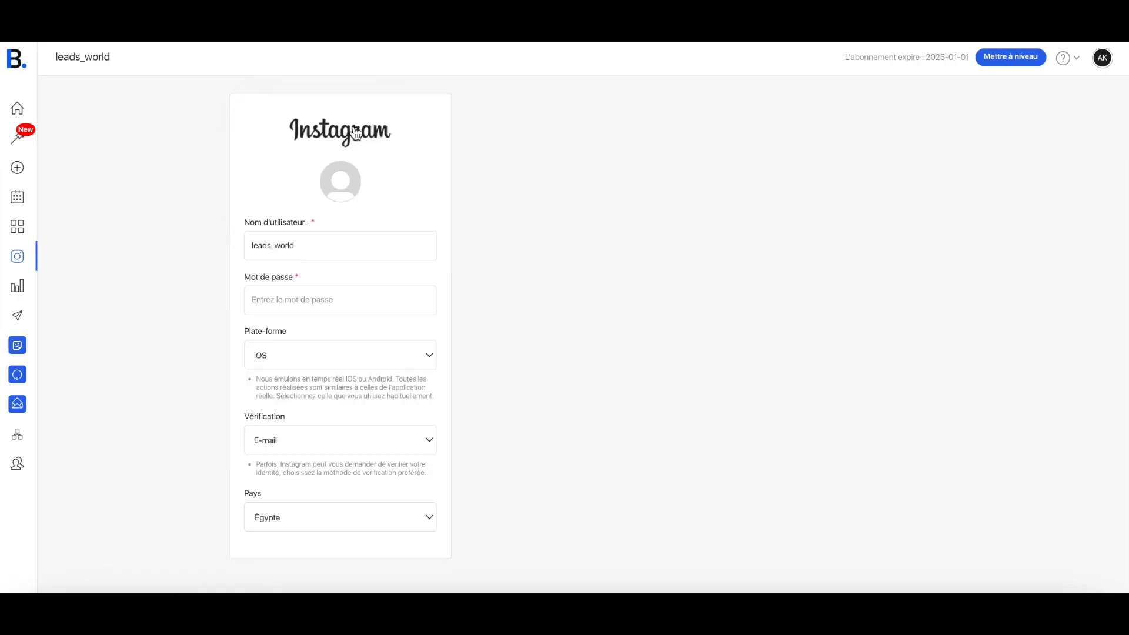
{"action": "scroll", "coordinate": [431, 229], "scroll_direction": "down", "scroll_amount": 1}
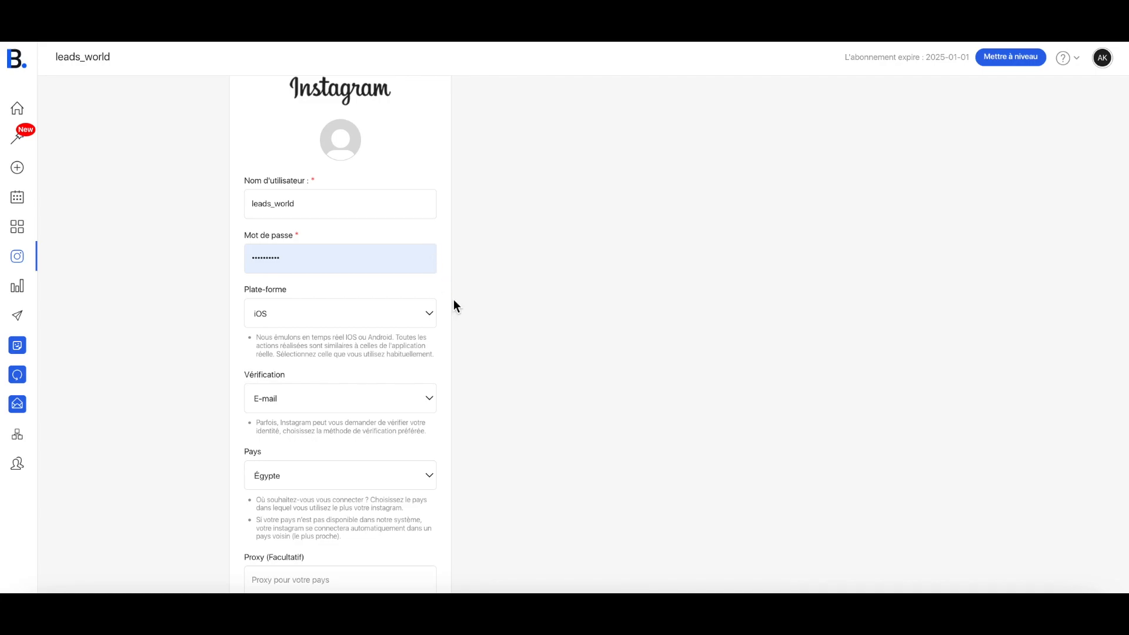
Examine the platform, verification and proxy settings in the reconnection form, and return to the saved accounts without saving
{"action": "left_click", "coordinate": [425, 315]}
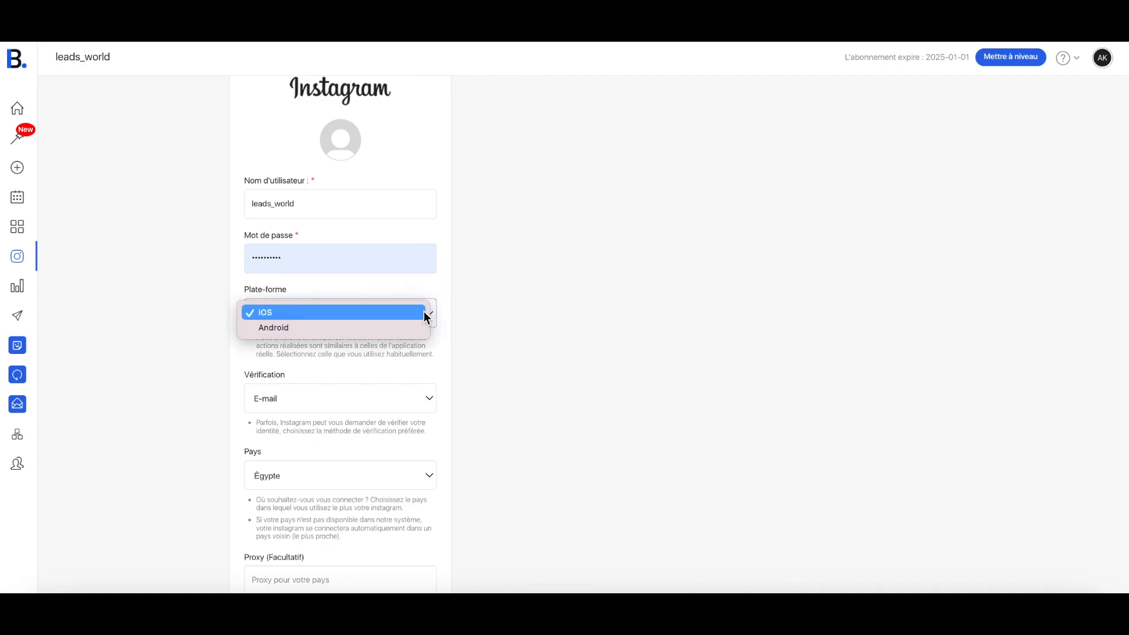
{"action": "left_click", "coordinate": [442, 343]}
{"action": "scroll", "coordinate": [412, 364], "scroll_direction": "down", "scroll_amount": 2}
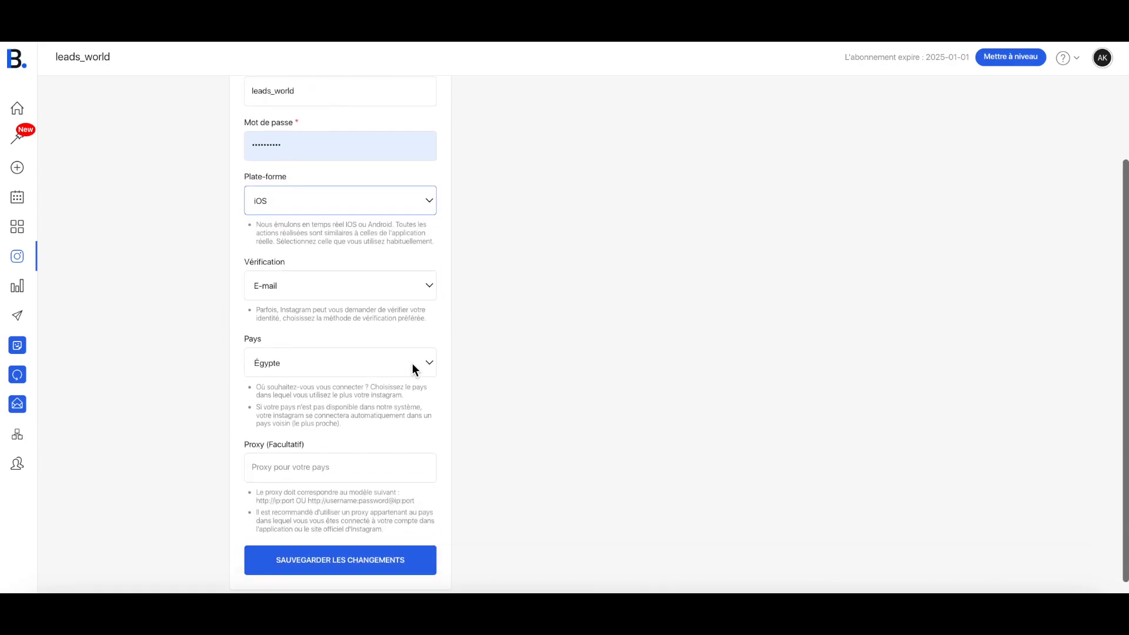
{"action": "left_click", "coordinate": [421, 280]}
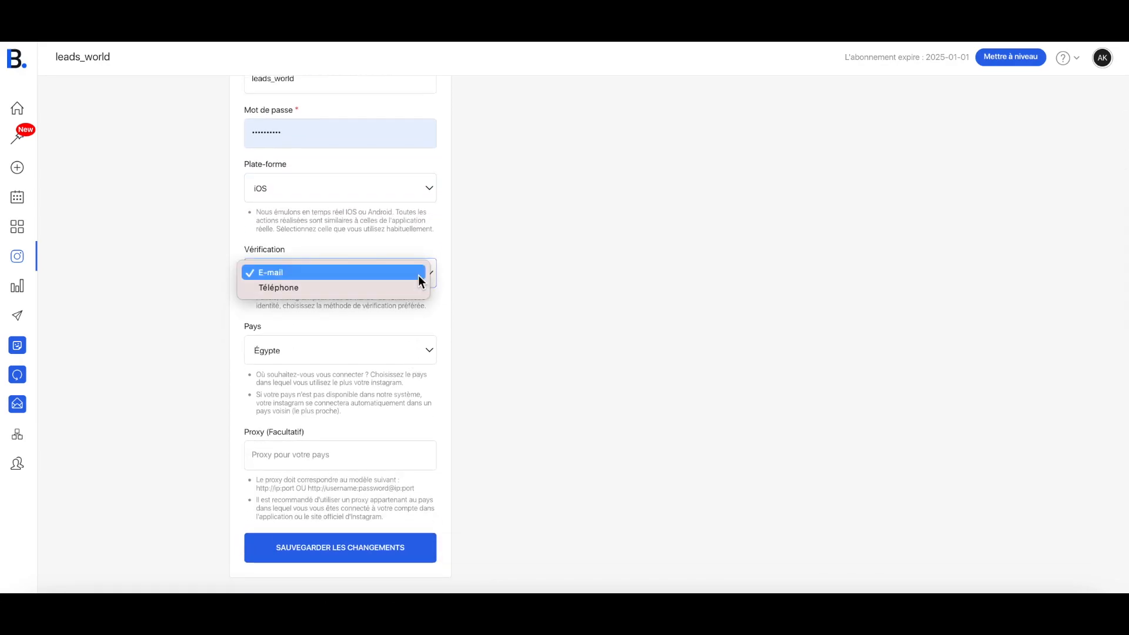
{"action": "left_click", "coordinate": [423, 315]}
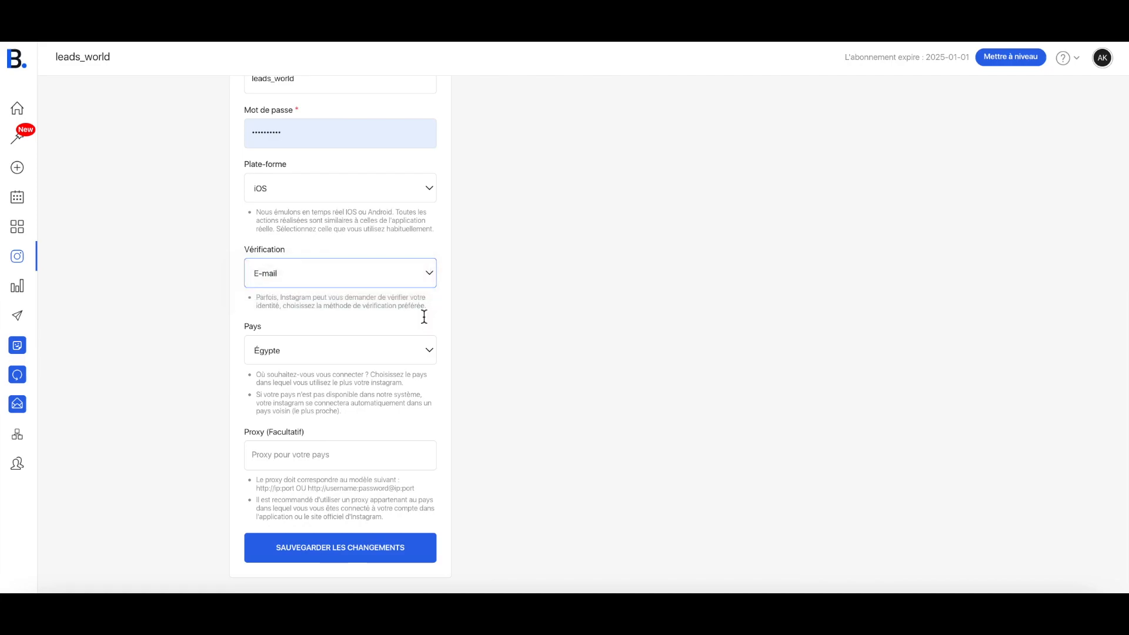
{"action": "scroll", "coordinate": [424, 317], "scroll_direction": "down", "scroll_amount": 1}
{"action": "scroll", "coordinate": [423, 317], "scroll_direction": "up", "scroll_amount": 2}
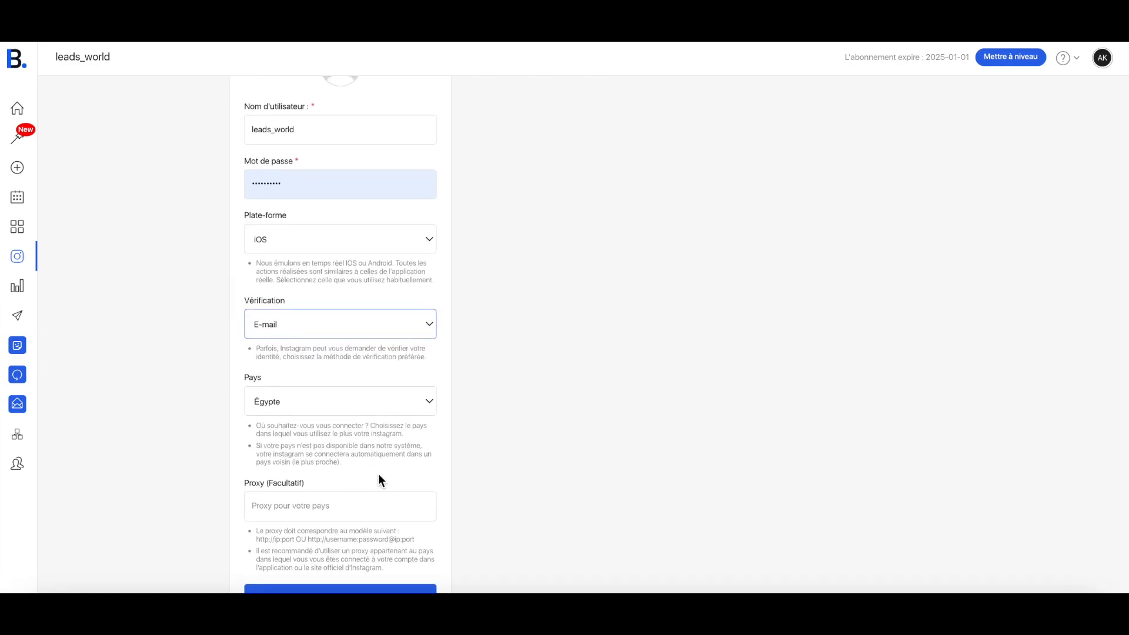
{"action": "left_click", "coordinate": [335, 507]}
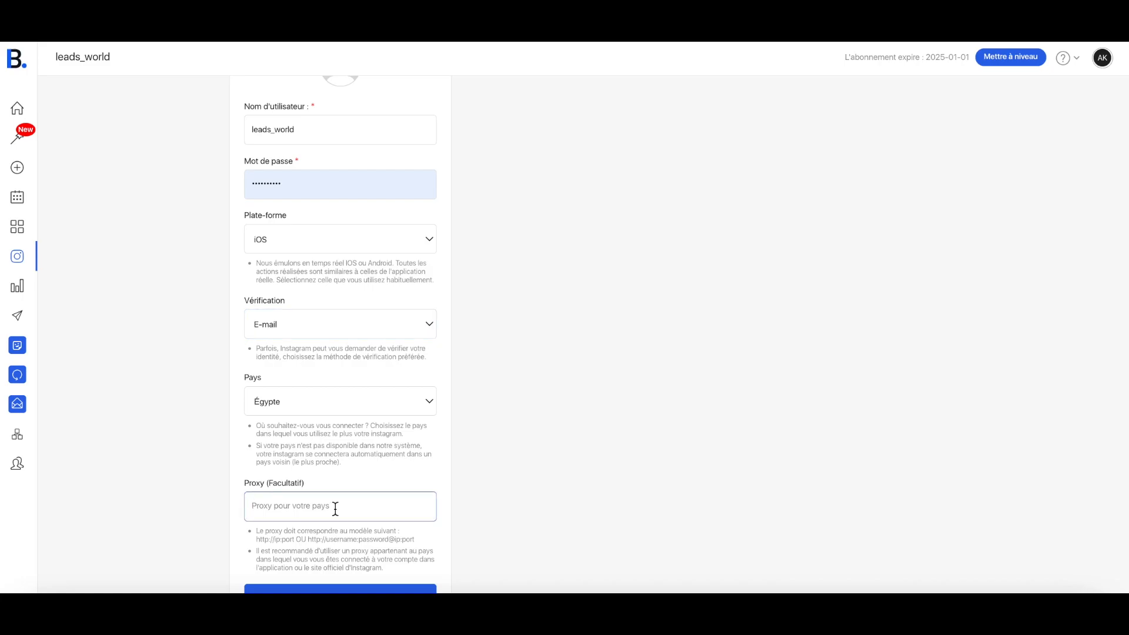
{"action": "left_click", "coordinate": [18, 257]}
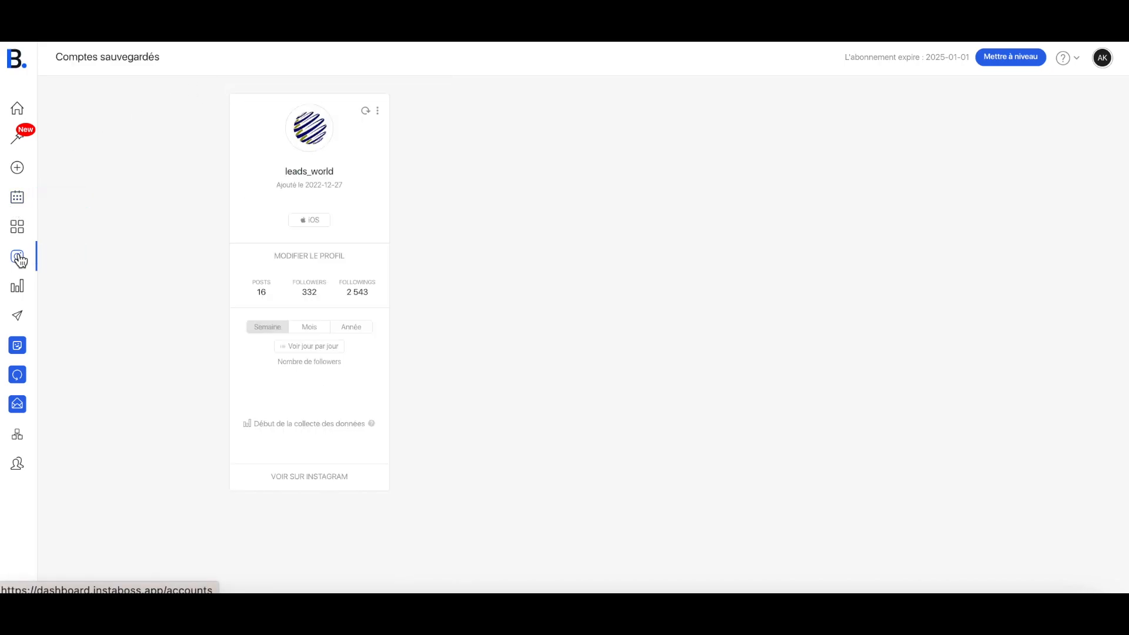
View the leads_world account's login activities and close the list
{"action": "left_click", "coordinate": [377, 112]}
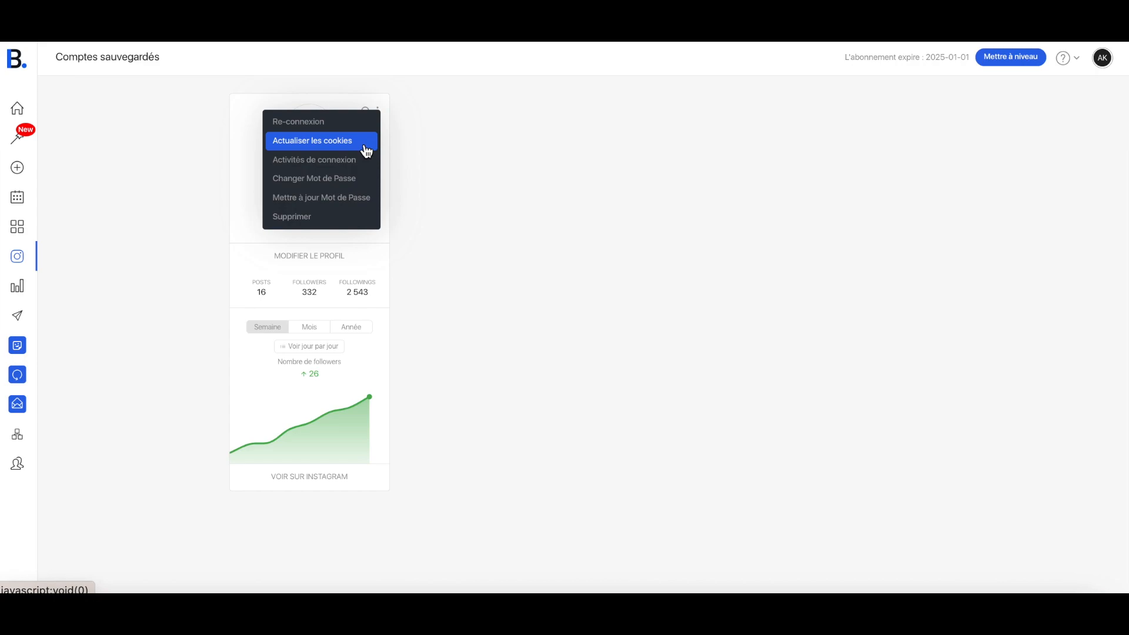
{"action": "left_click", "coordinate": [333, 170]}
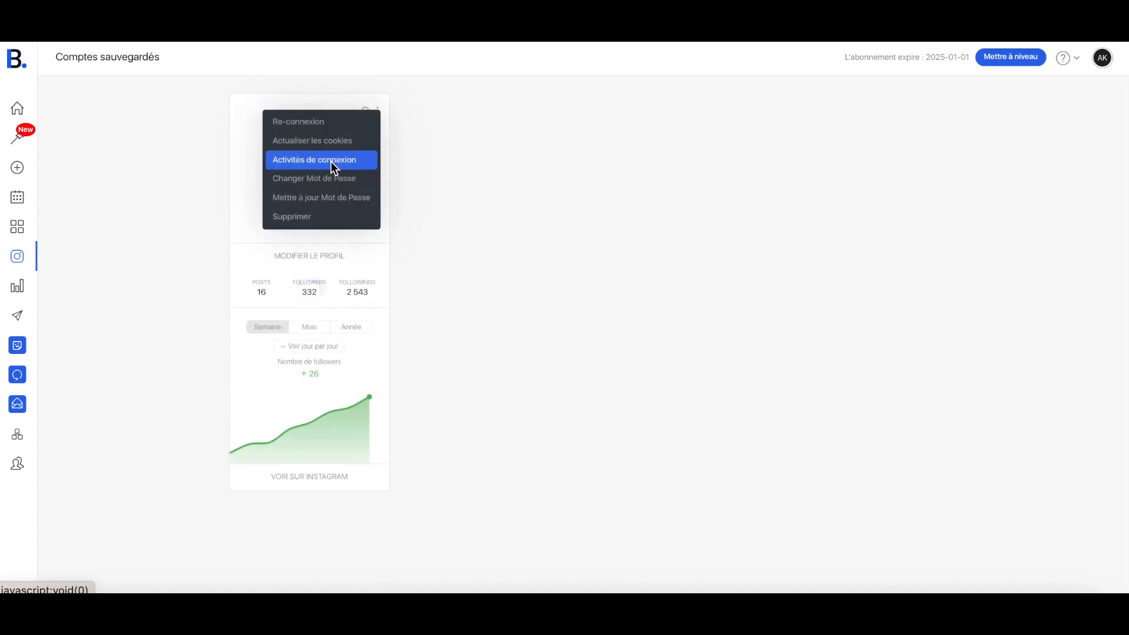
{"action": "left_click", "coordinate": [330, 161]}
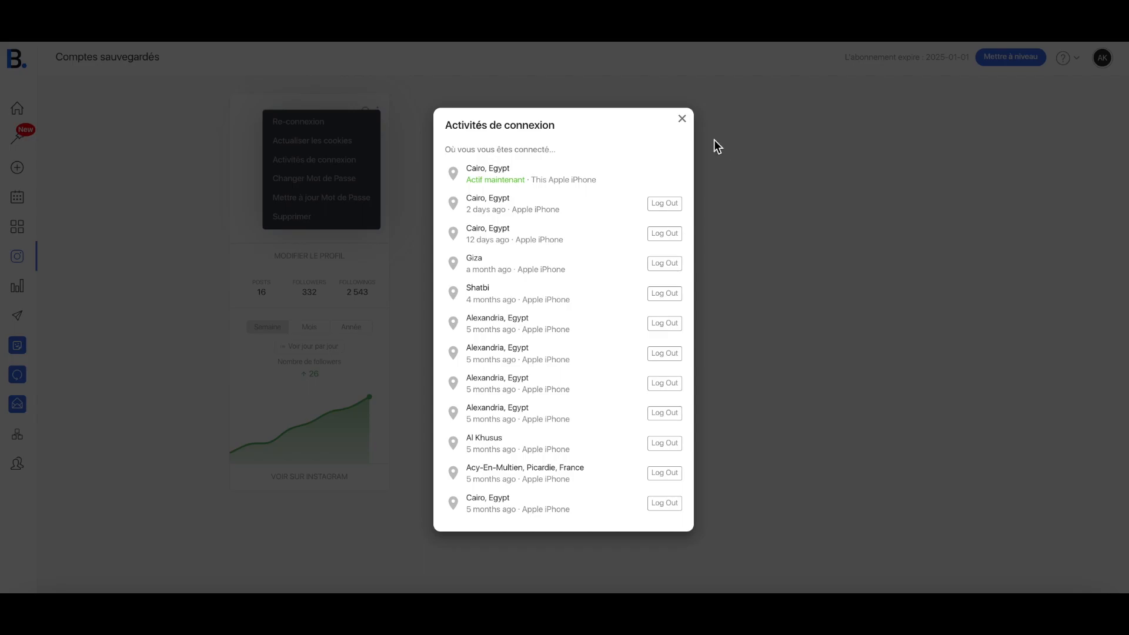
{"action": "left_click", "coordinate": [682, 119]}
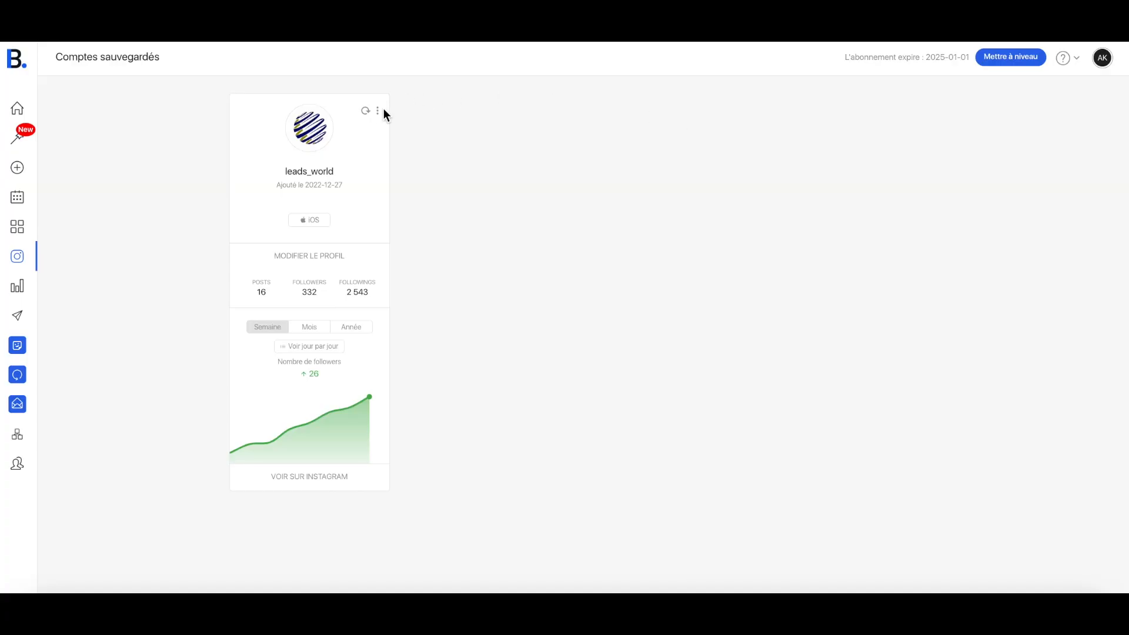
Look at the account's password update form and its delete option without changing anything
{"action": "left_click", "coordinate": [378, 111]}
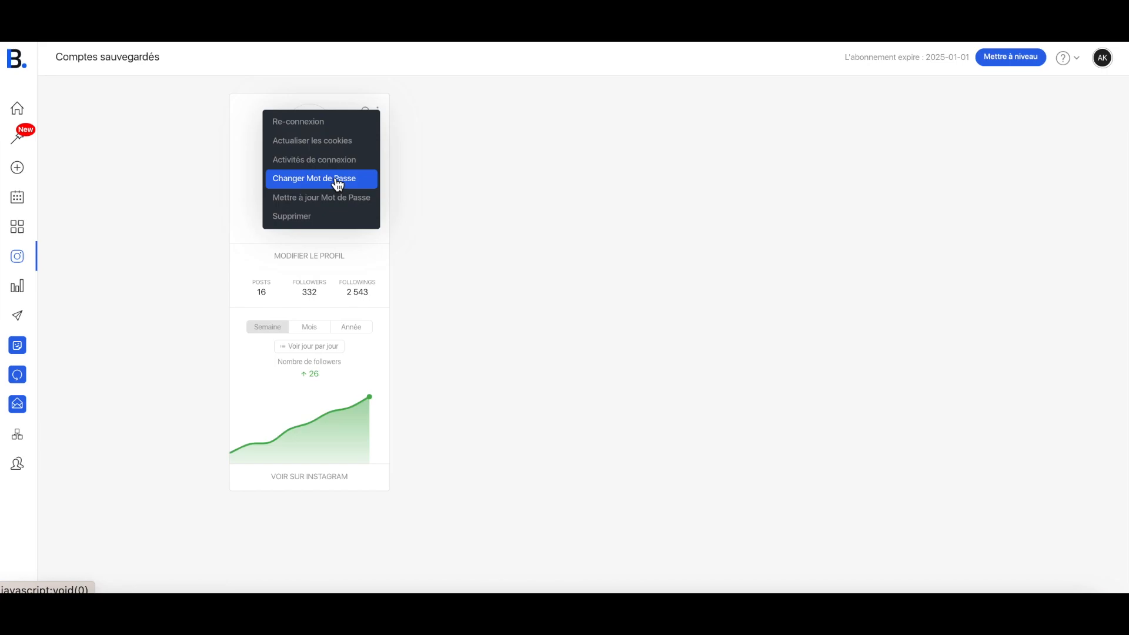
{"action": "left_click", "coordinate": [338, 197]}
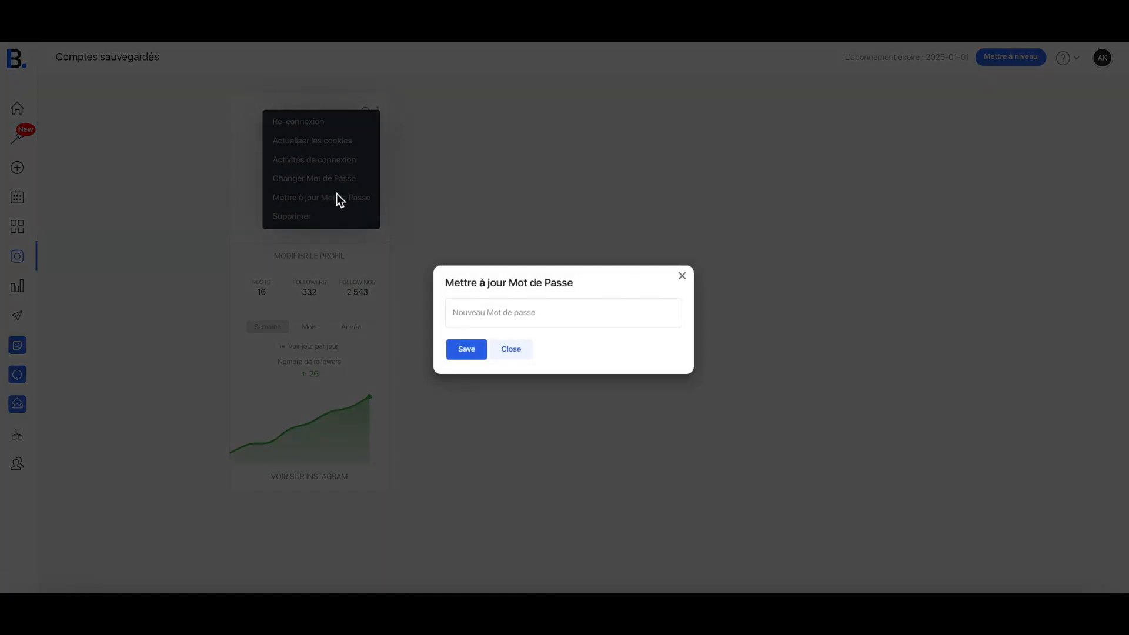
{"action": "left_click", "coordinate": [682, 276]}
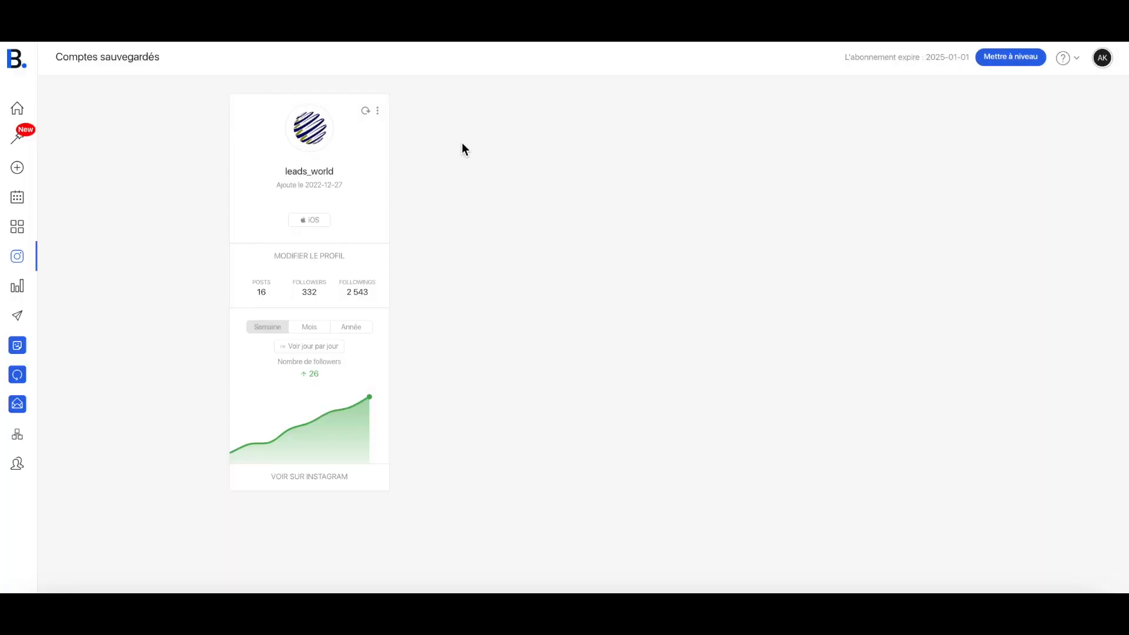
{"action": "left_click", "coordinate": [378, 112]}
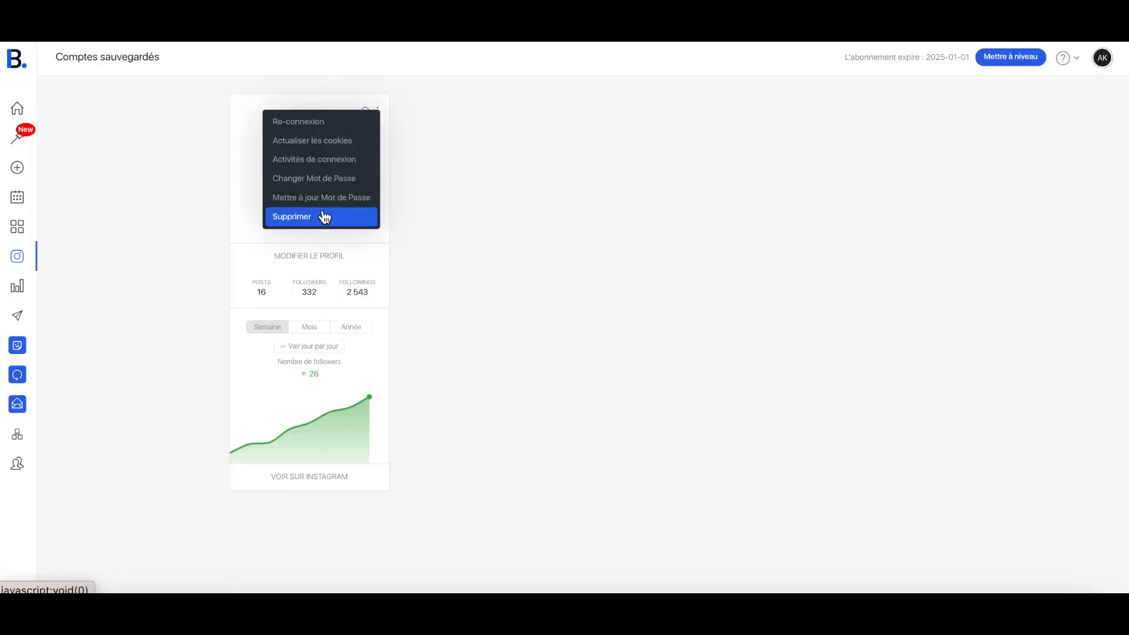
{"action": "left_click", "coordinate": [454, 205]}
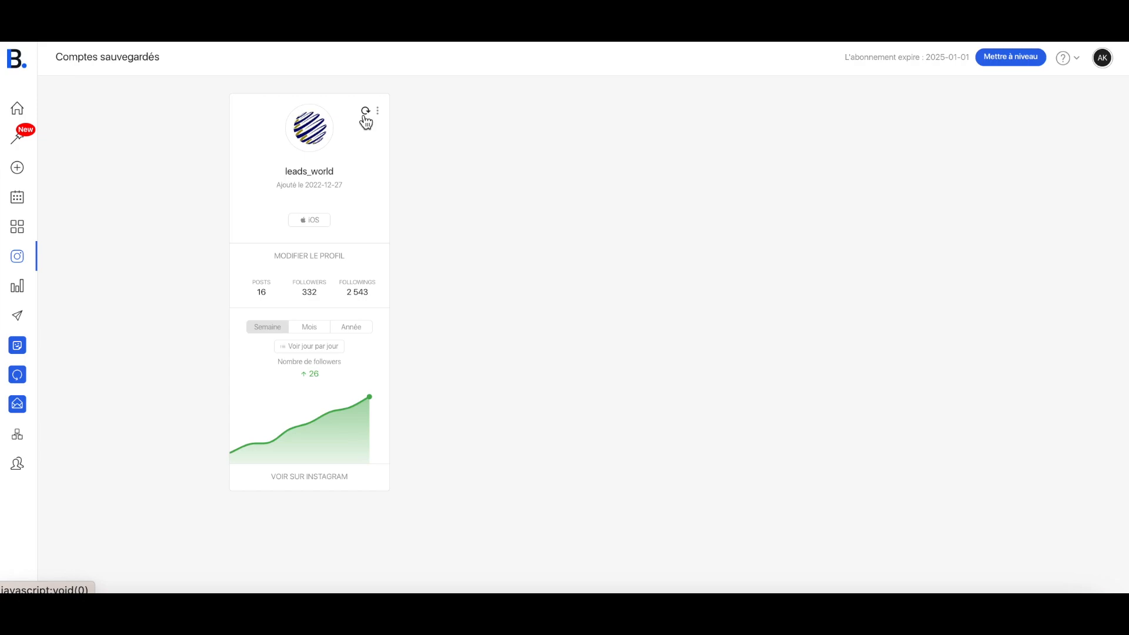
Open the leads_world profile for editing and review its bio, website, contact and display options
{"action": "left_click", "coordinate": [347, 262]}
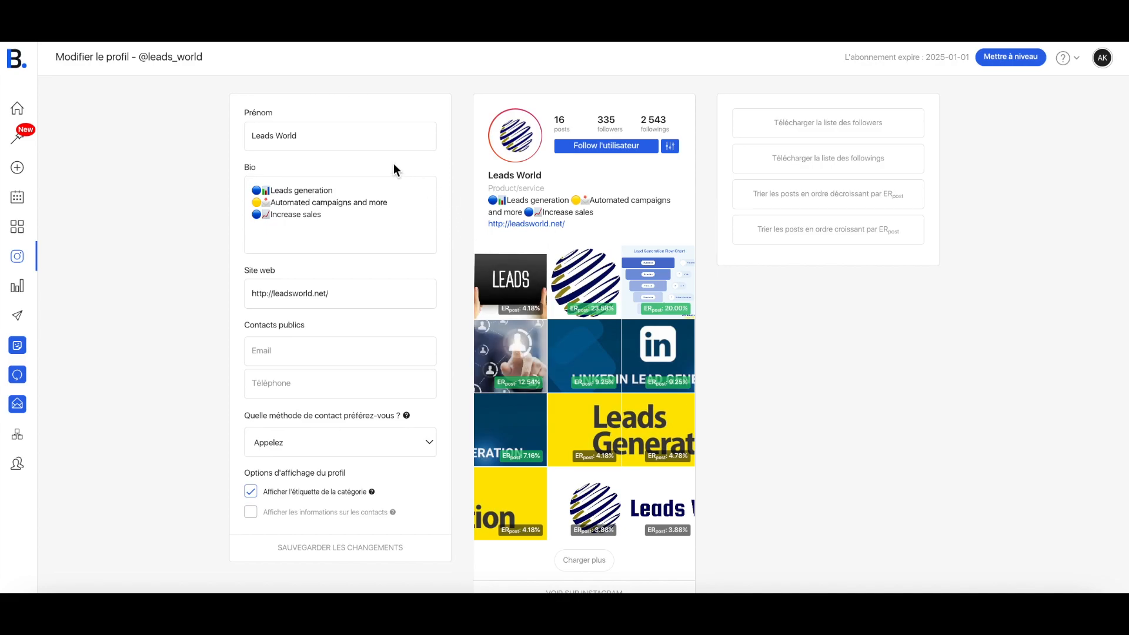
{"action": "scroll", "coordinate": [375, 295], "scroll_direction": "down", "scroll_amount": 1}
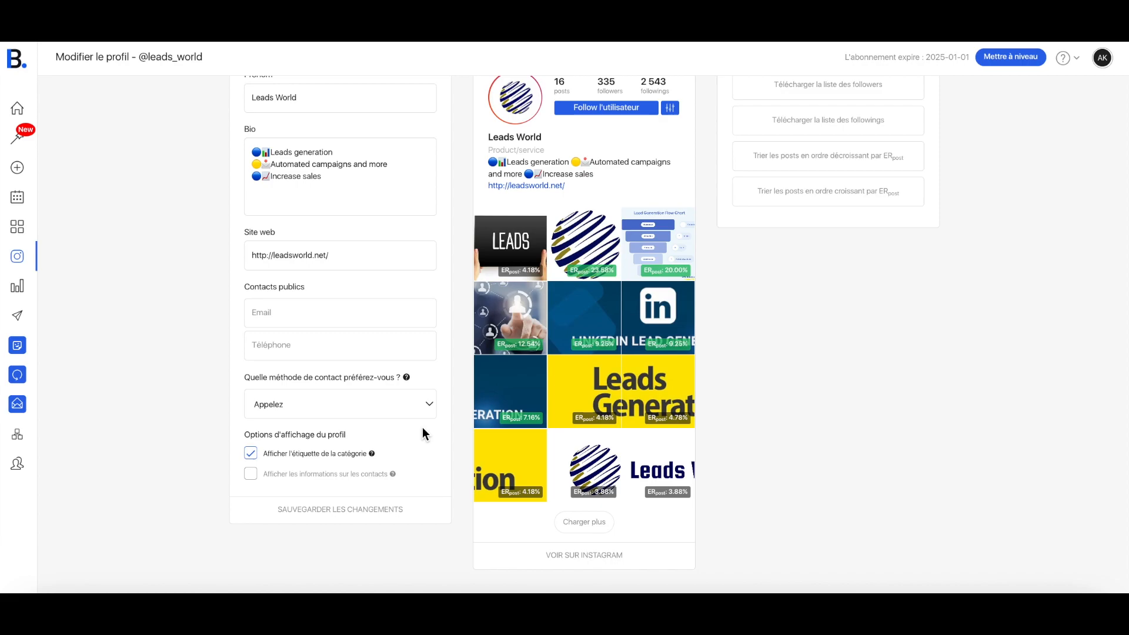
{"action": "scroll", "coordinate": [423, 434], "scroll_direction": "up", "scroll_amount": 1}
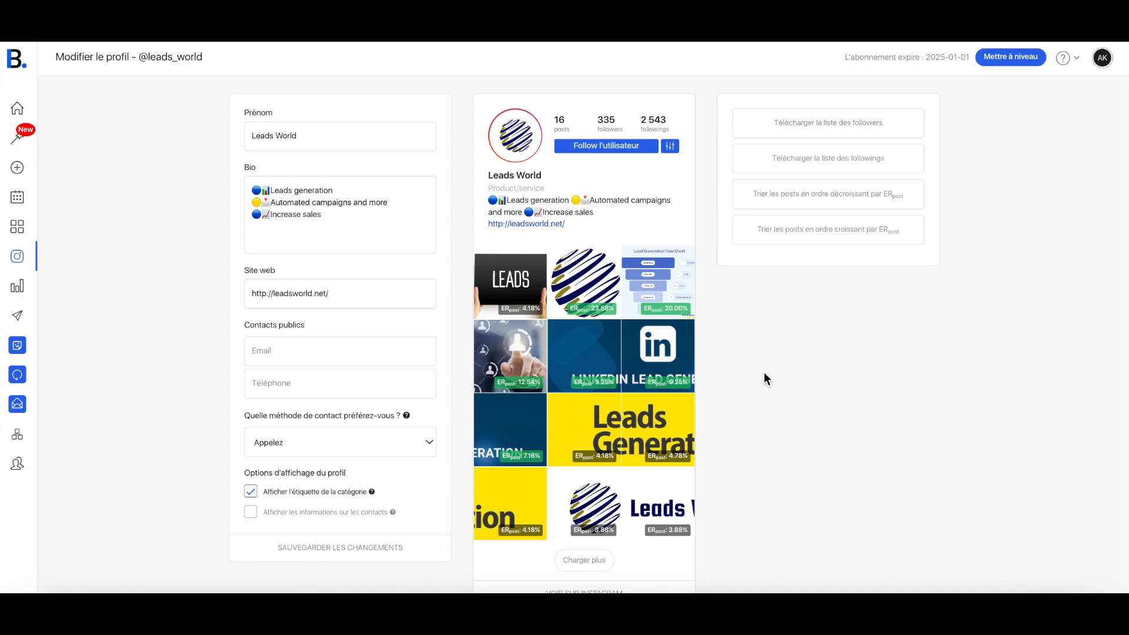
Load the profile's followers list, look at its user search field and close the list
{"action": "left_click", "coordinate": [864, 132]}
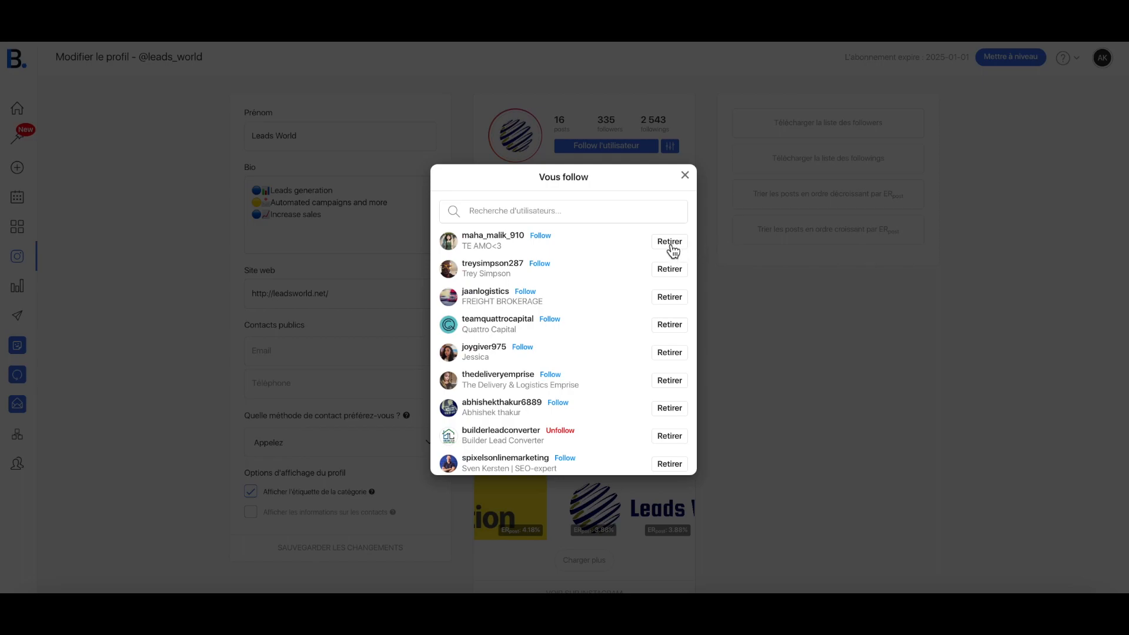
{"action": "left_click", "coordinate": [548, 203]}
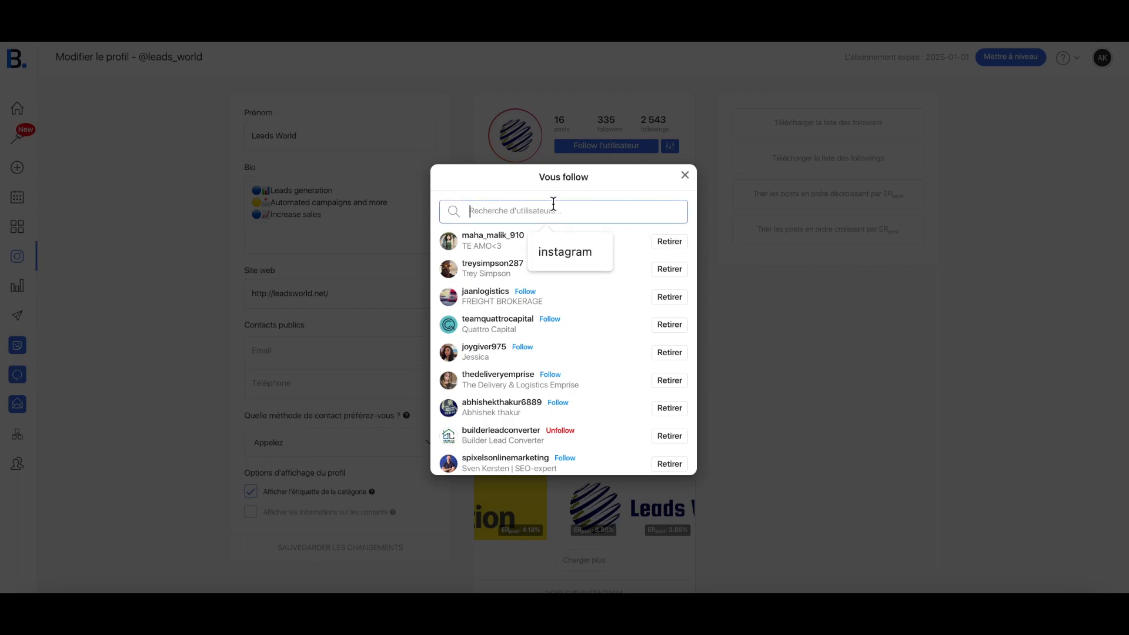
{"action": "left_click", "coordinate": [685, 176]}
Load the profile's followings list, check whether the first listed account follows back, and close the list
{"action": "left_click", "coordinate": [841, 161]}
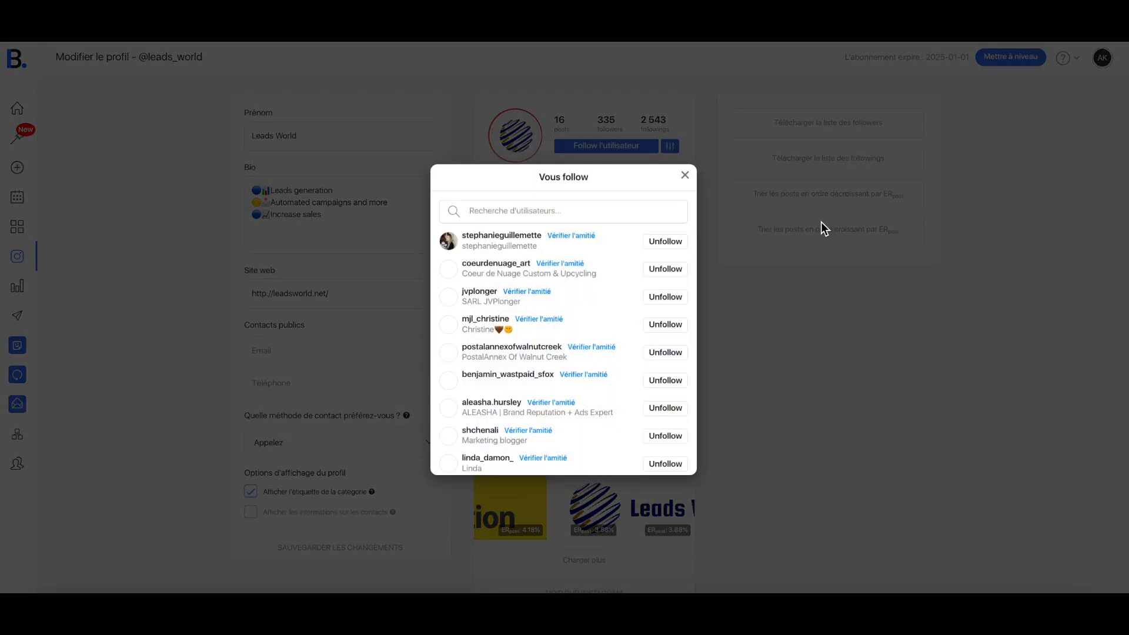
{"action": "left_click", "coordinate": [571, 236]}
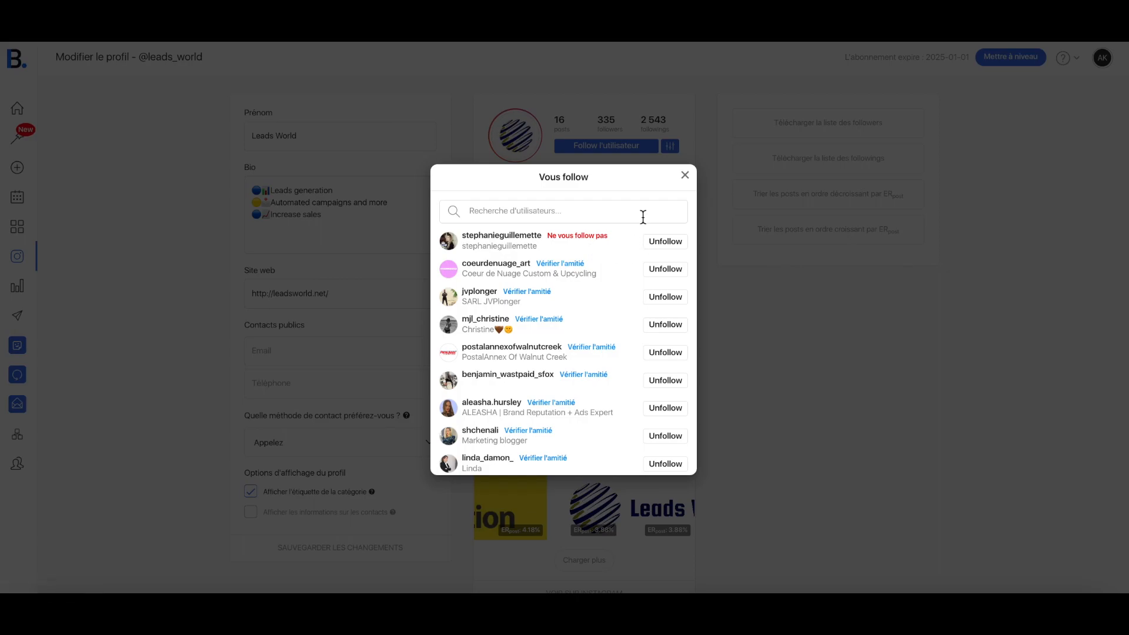
{"action": "left_click", "coordinate": [685, 177]}
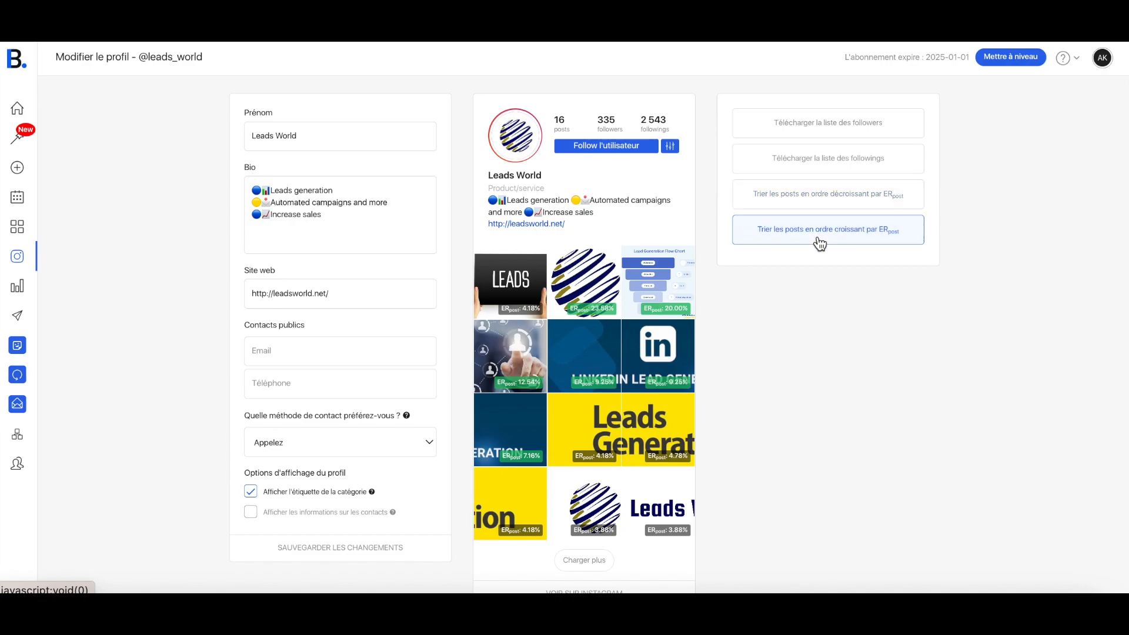
Return to the saved accounts and view the account's monthly and yearly follower growth, including the yearly period's detailed breakdown
{"action": "left_click", "coordinate": [18, 263]}
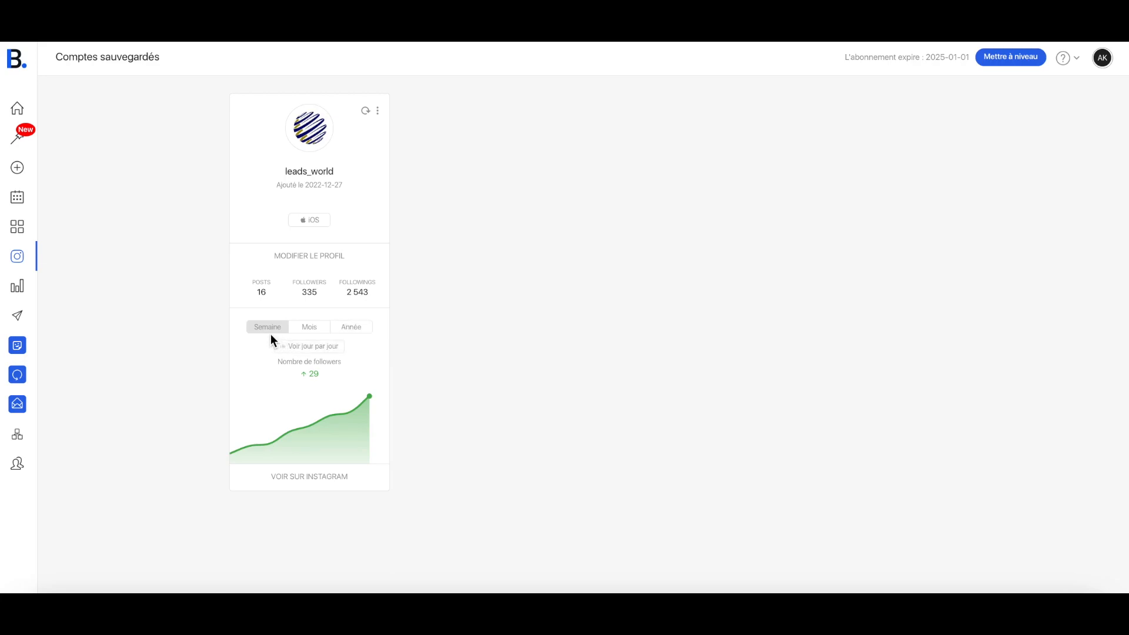
{"action": "left_click", "coordinate": [320, 328]}
{"action": "left_click", "coordinate": [350, 333]}
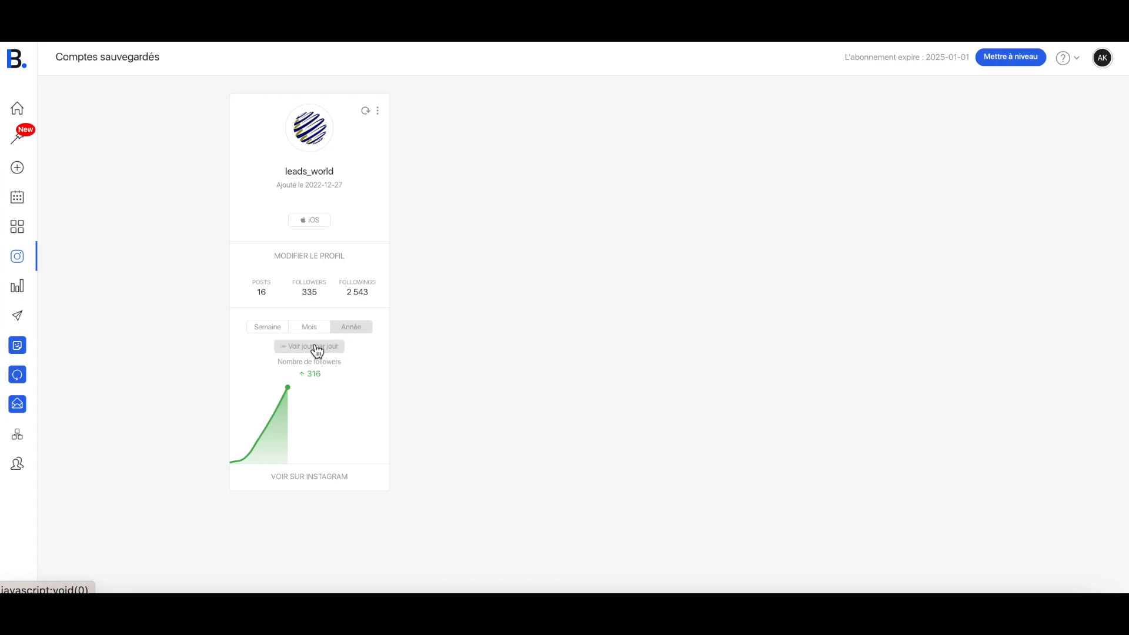
{"action": "left_click", "coordinate": [328, 352]}
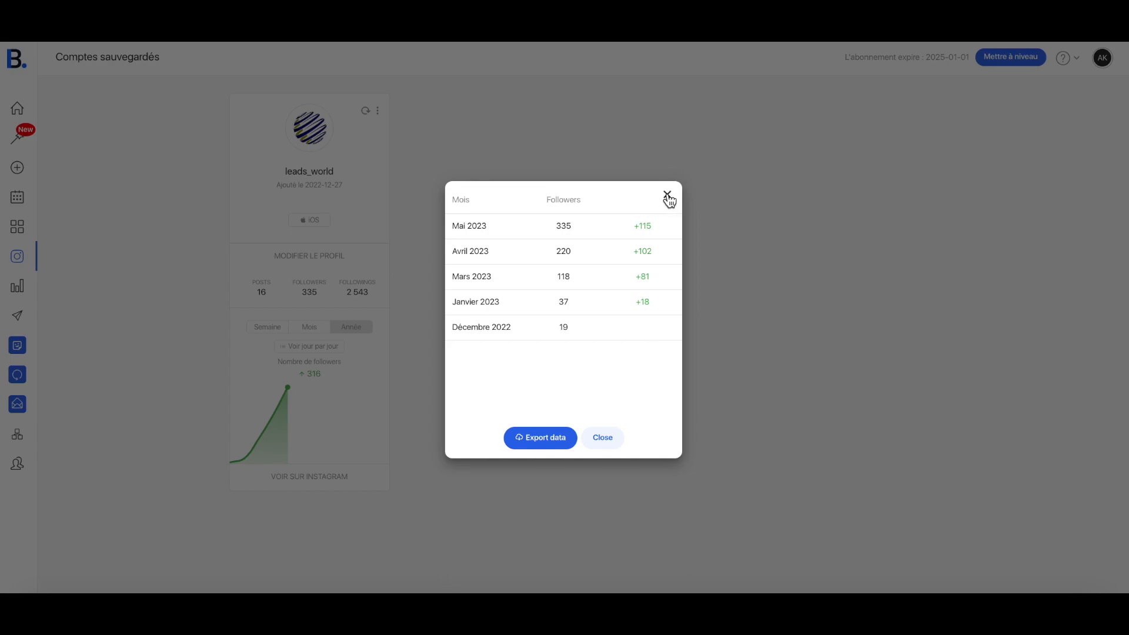
{"action": "left_click", "coordinate": [667, 195]}
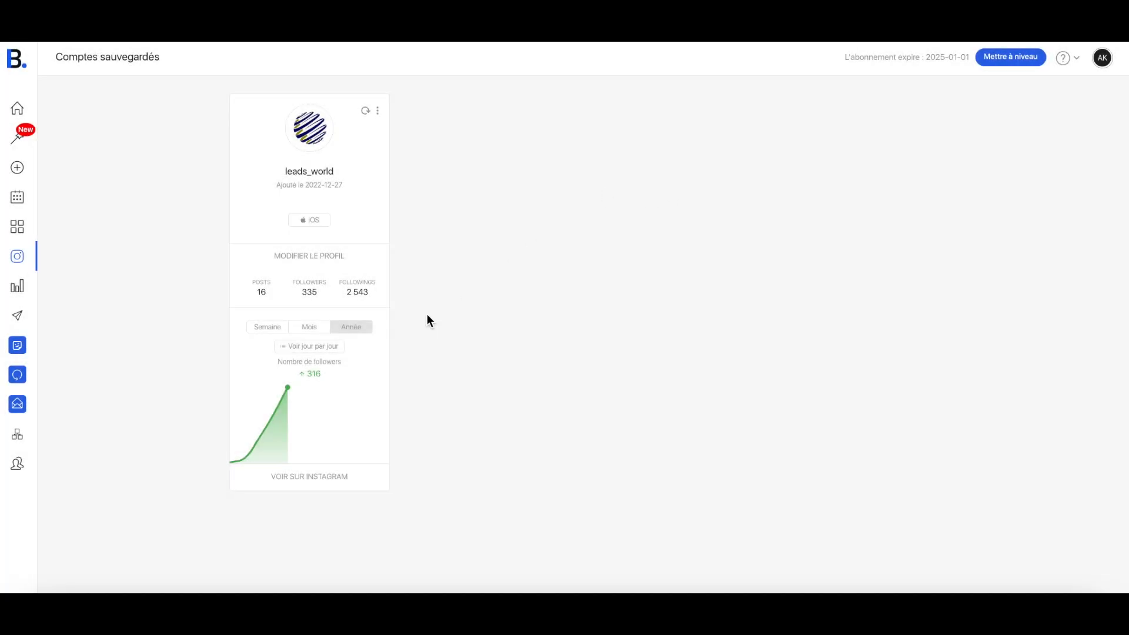